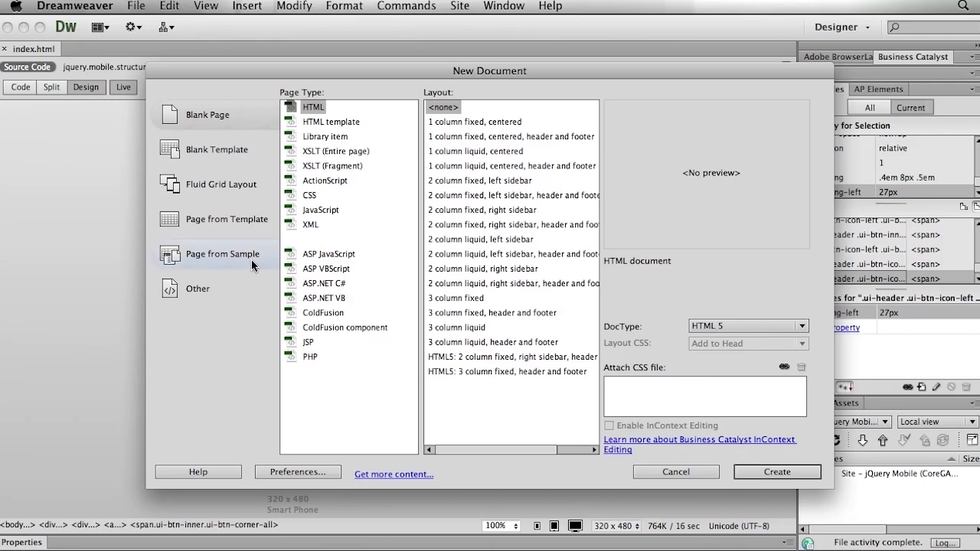
Create a new page from the Mobile Starters sample 'jQuery Mobile with theme (Local)'
left_click(222, 254)
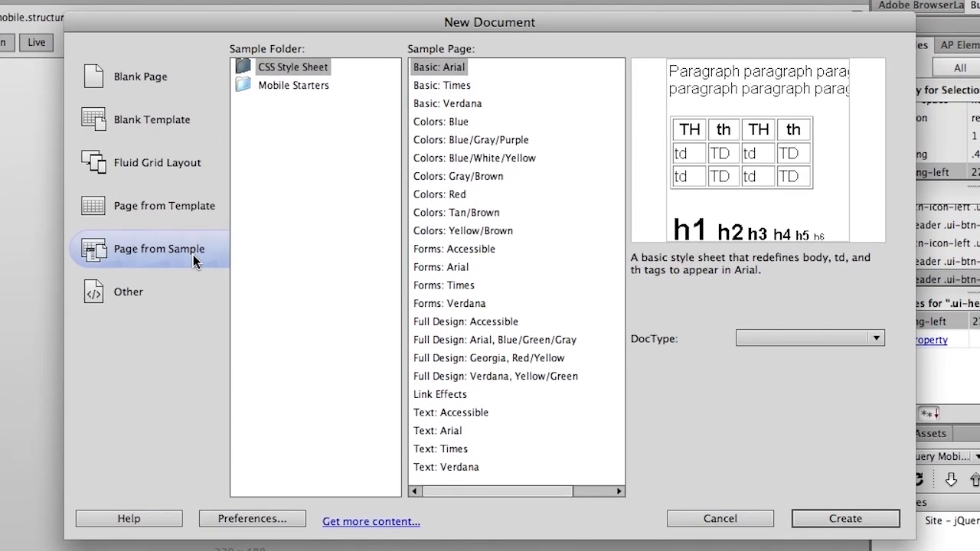
left_click(316, 90)
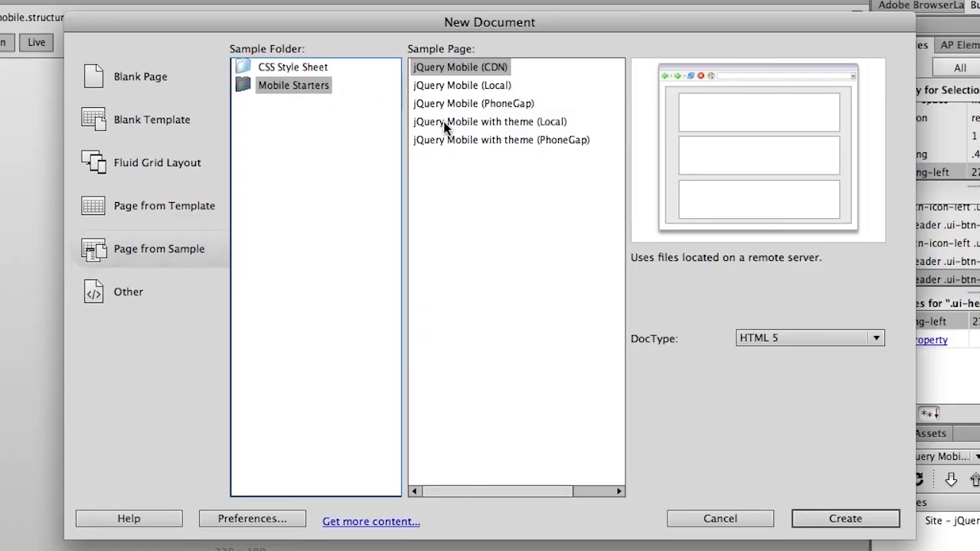
left_click(490, 123)
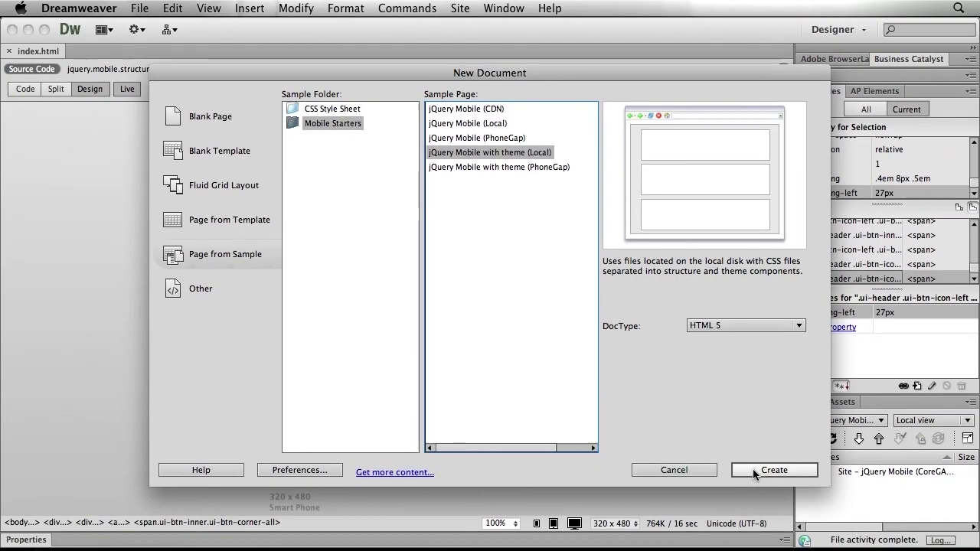
left_click(845, 518)
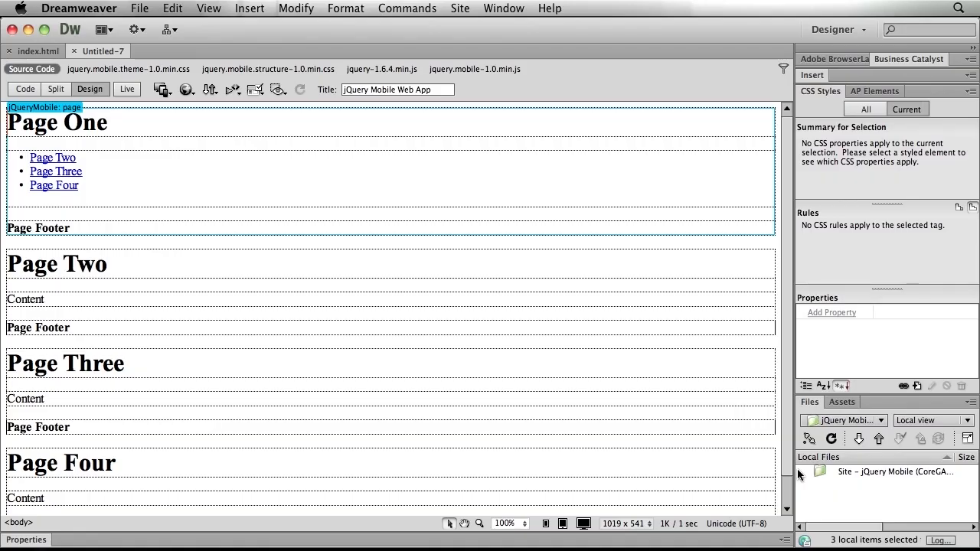
Preview the sample at 320 x 480 Smart Phone size in Live view
left_click(626, 523)
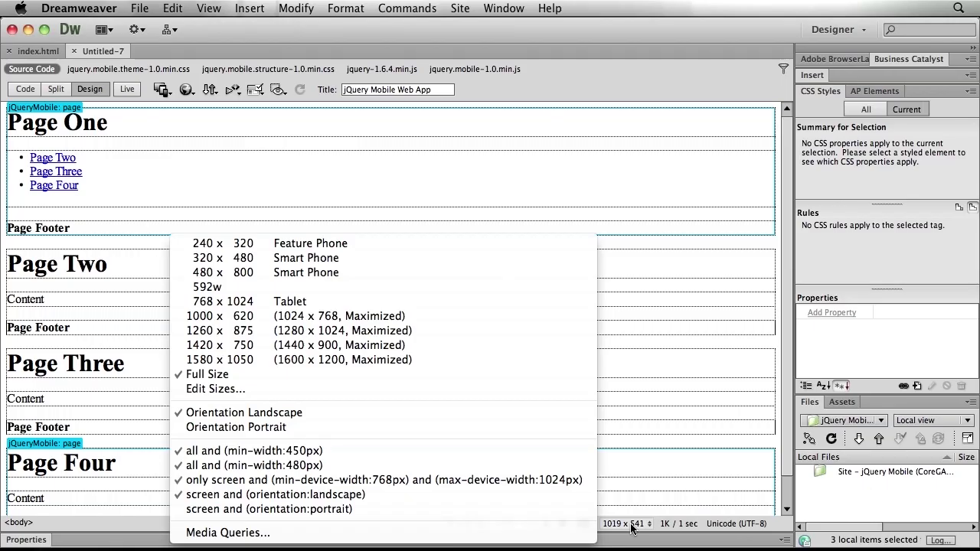
left_click(482, 259)
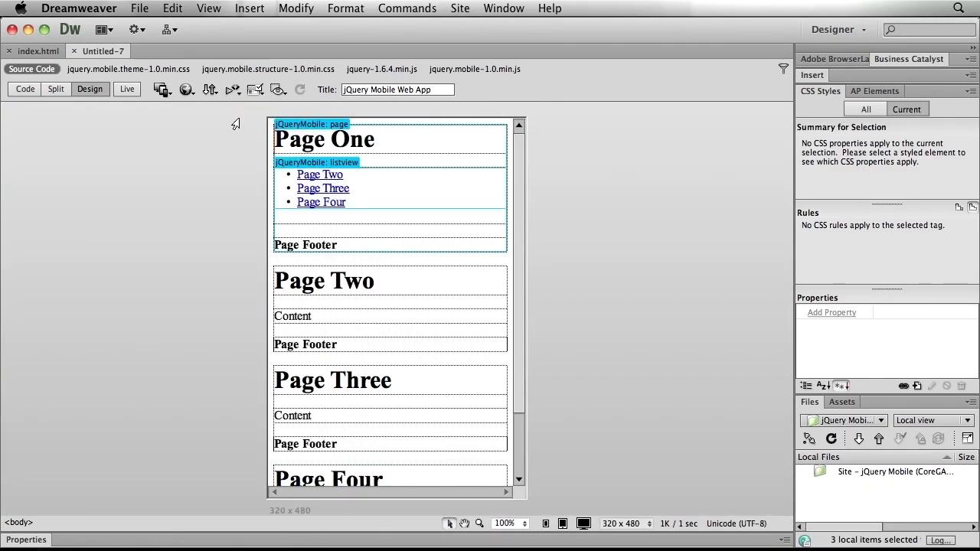
left_click(127, 89)
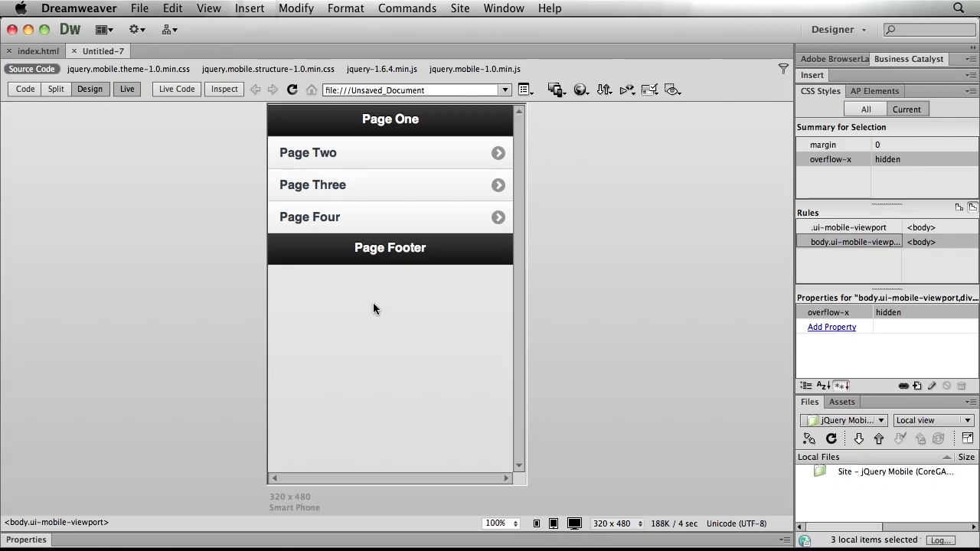
Save the page as index.html and copy its jQuery Mobile dependent files into the site
key("ctrl+shift+s")
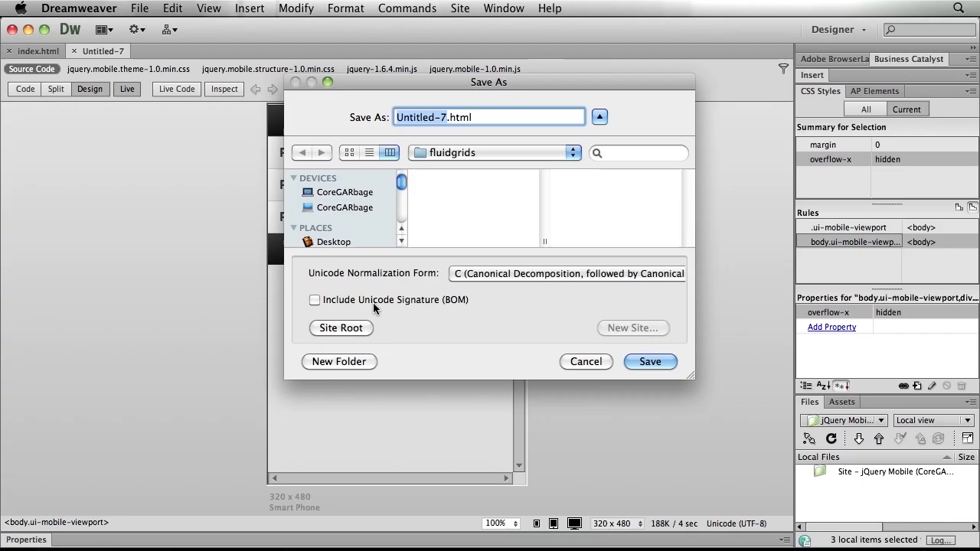
type("index")
key("Return")
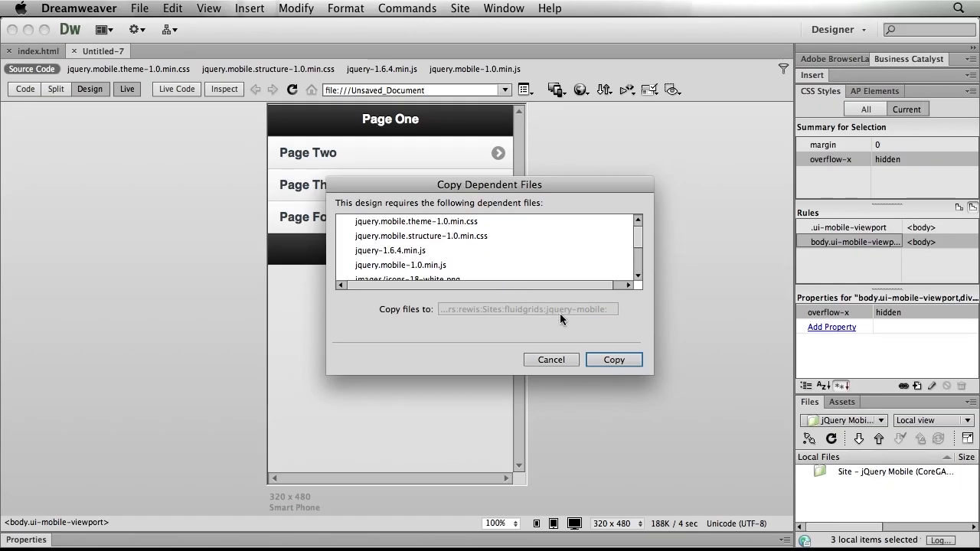
left_click(609, 356)
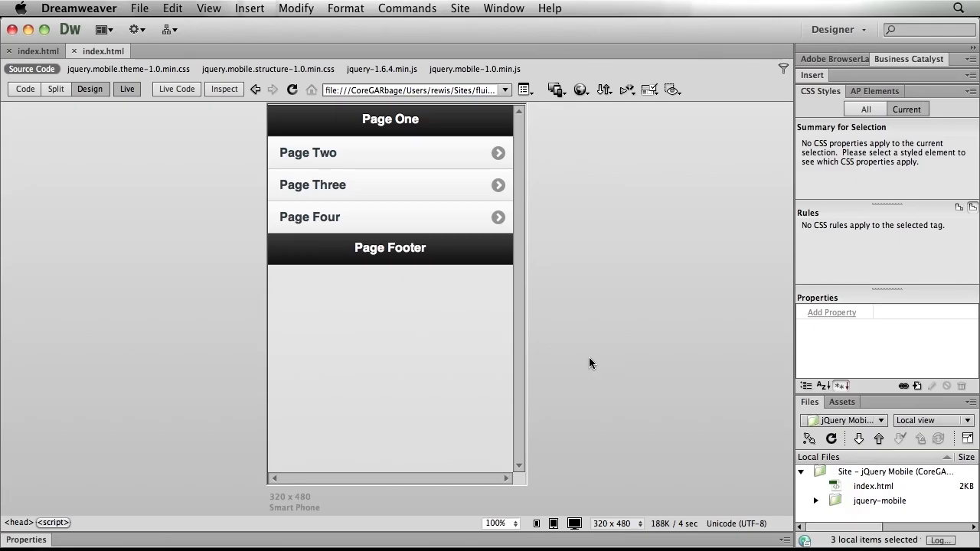
left_click(55, 90)
scroll(199, 306, "down", 3)
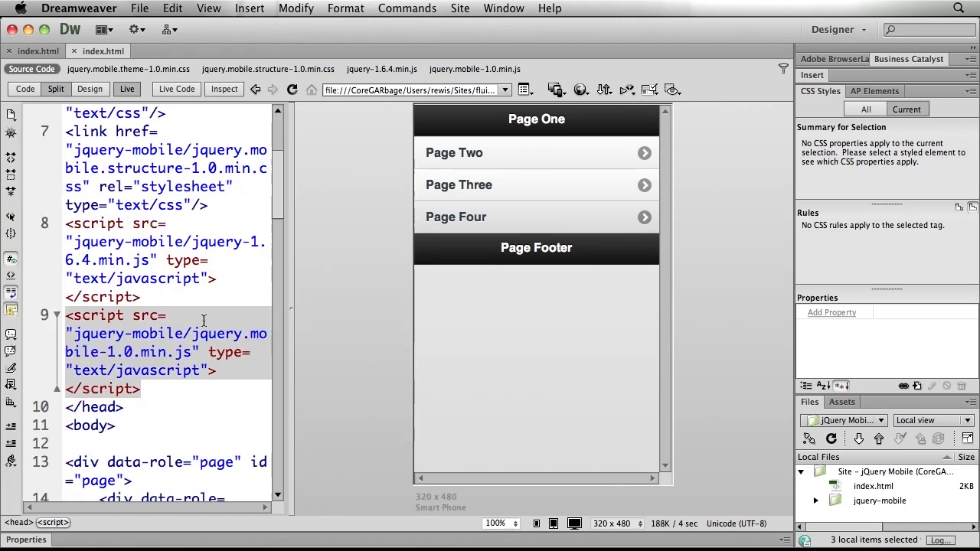
scroll(204, 320, "down", 5)
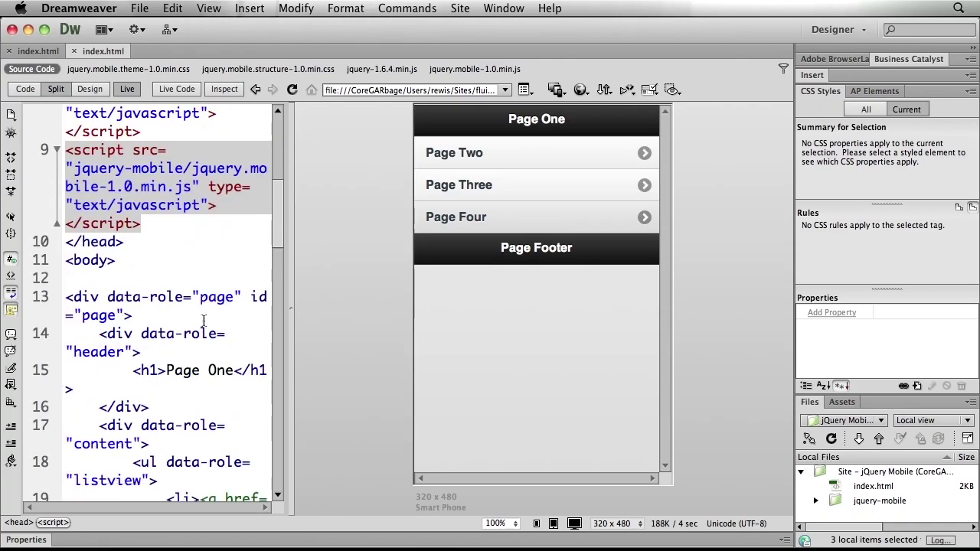
left_click(127, 316)
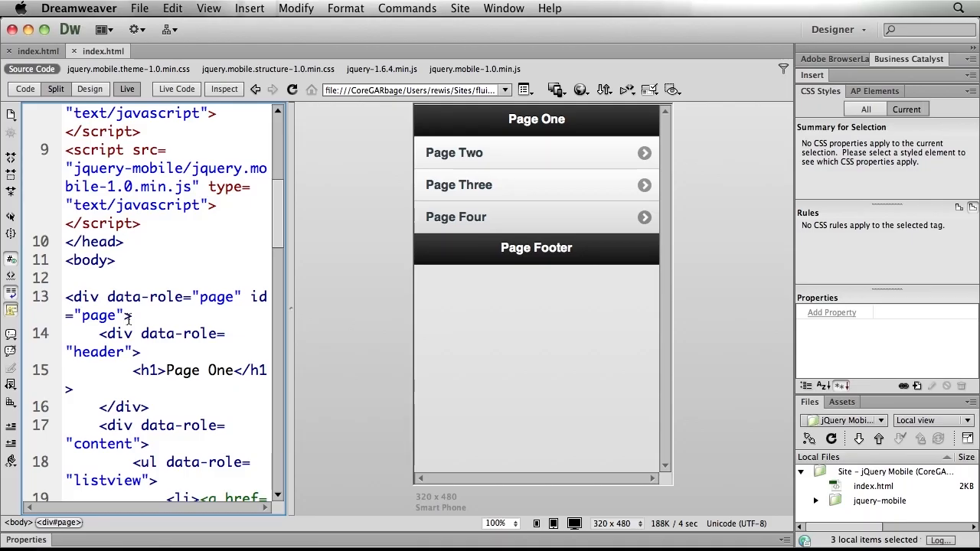
type("dat")
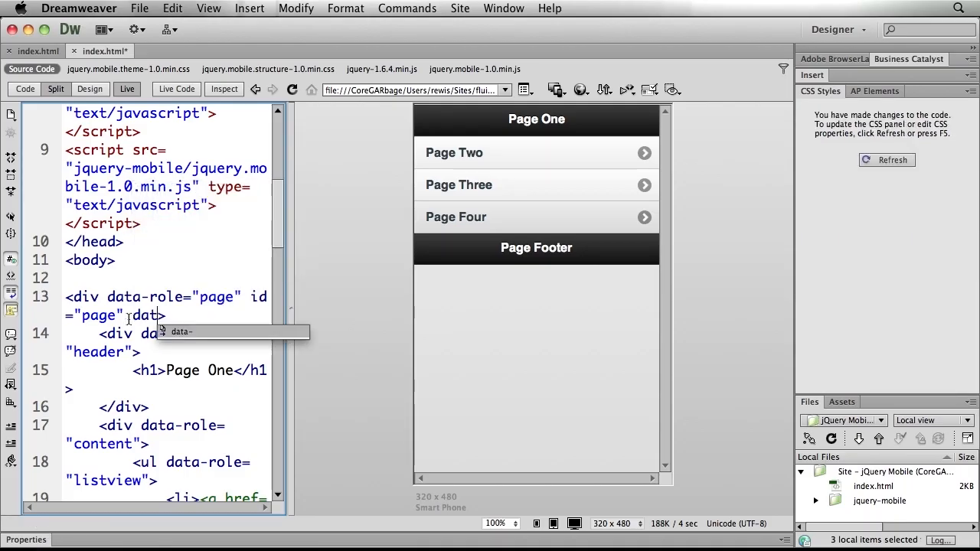
key("Return")
type("the")
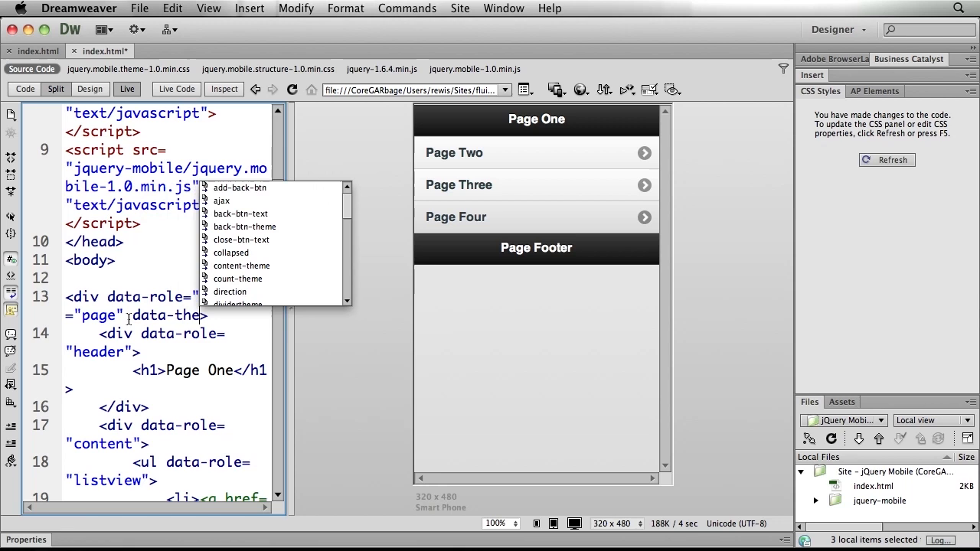
type("h")
key("Return")
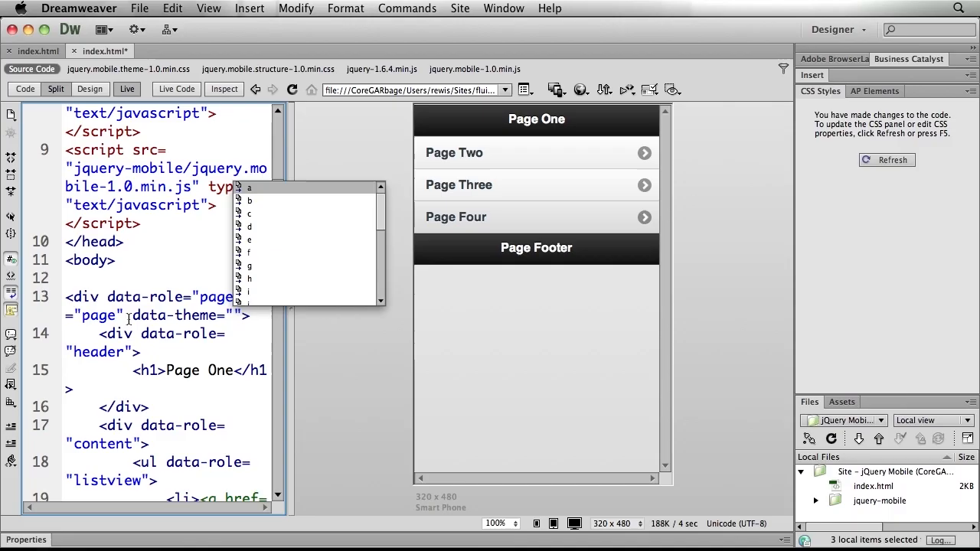
key("Down")
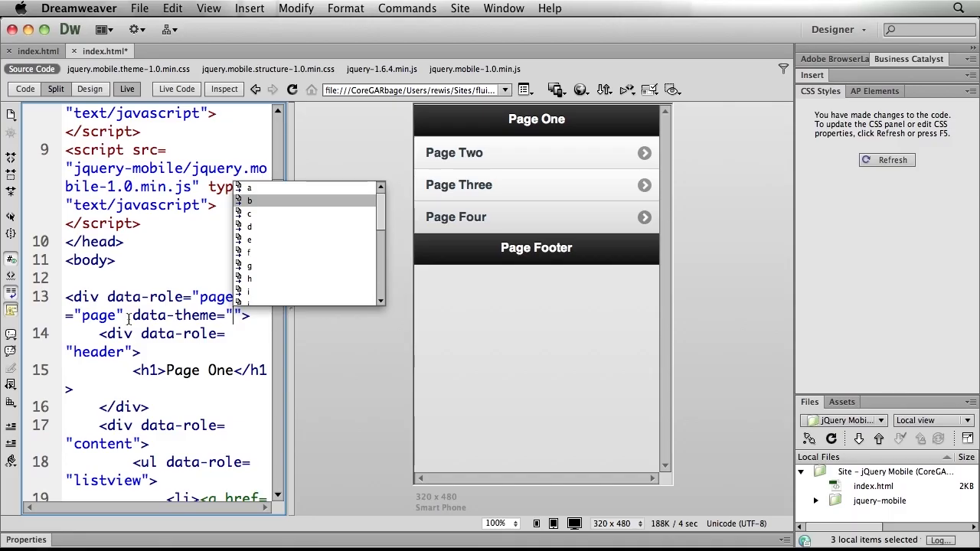
key("Return")
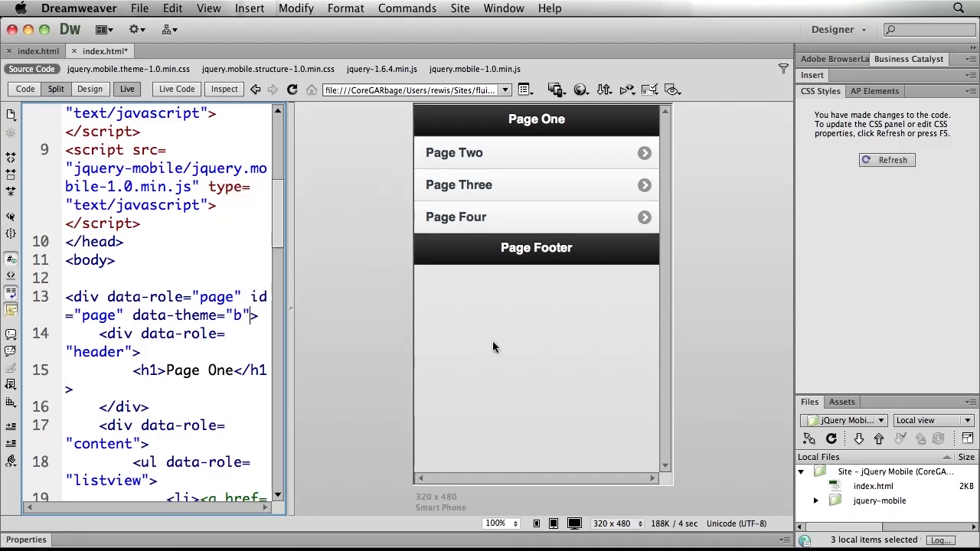
left_click(493, 341)
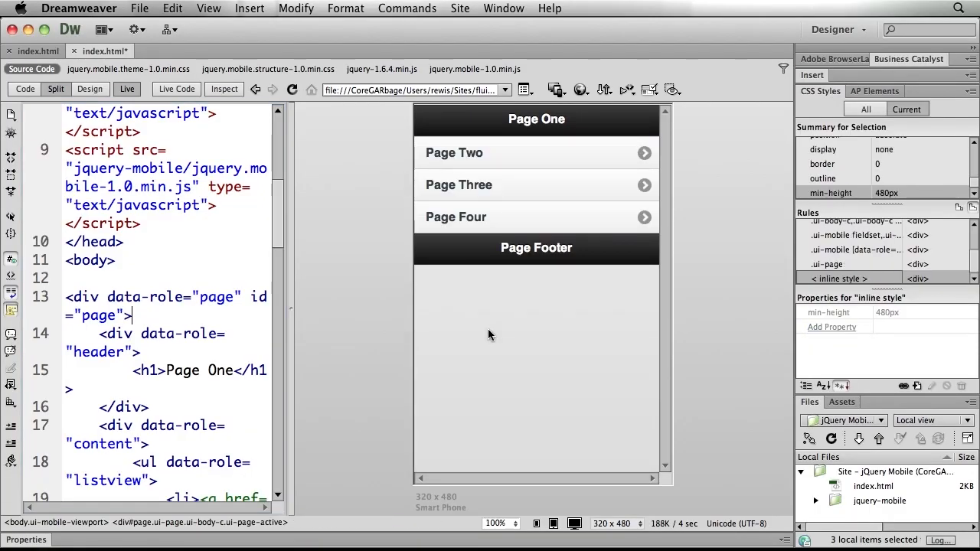
Show the jQuery Mobile Swatches panel and give the whole page theme b
left_click(503, 9)
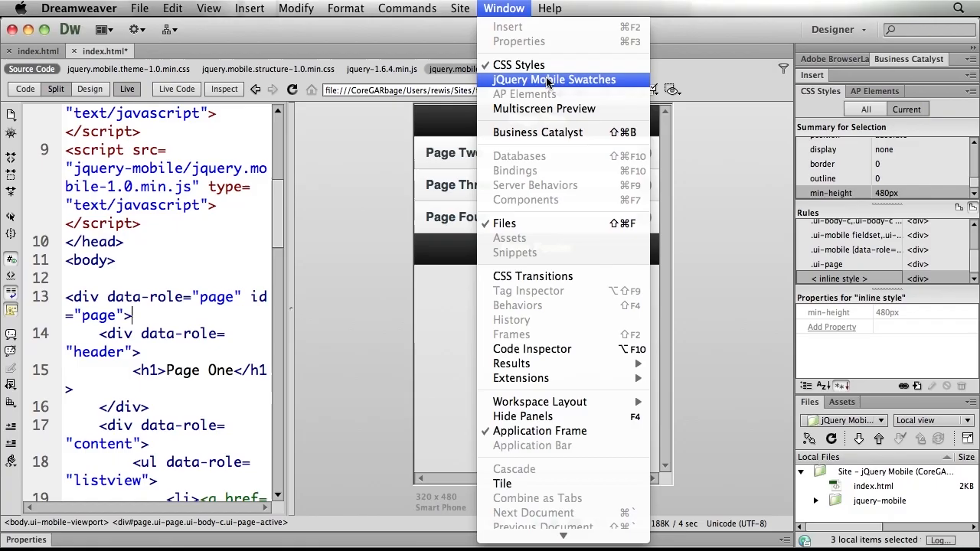
left_click(548, 80)
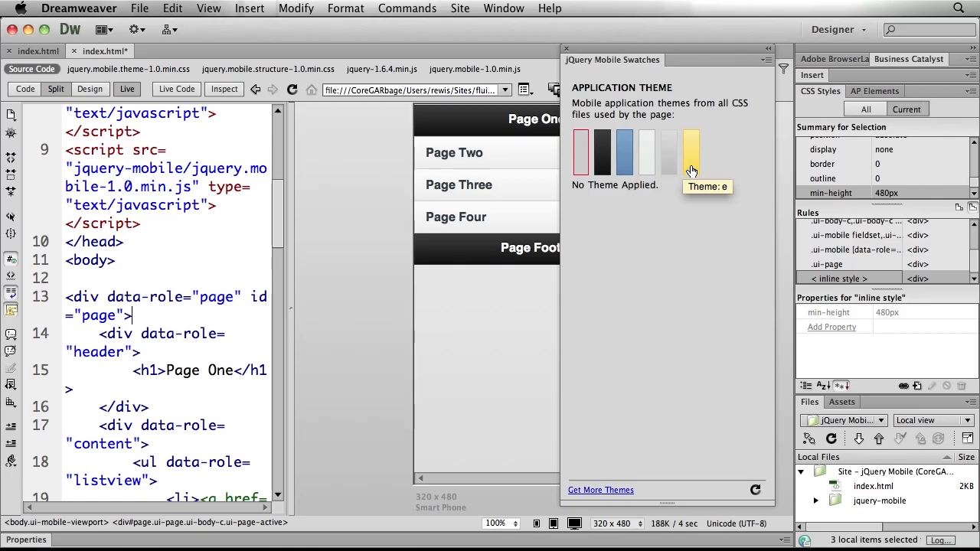
left_click(624, 153)
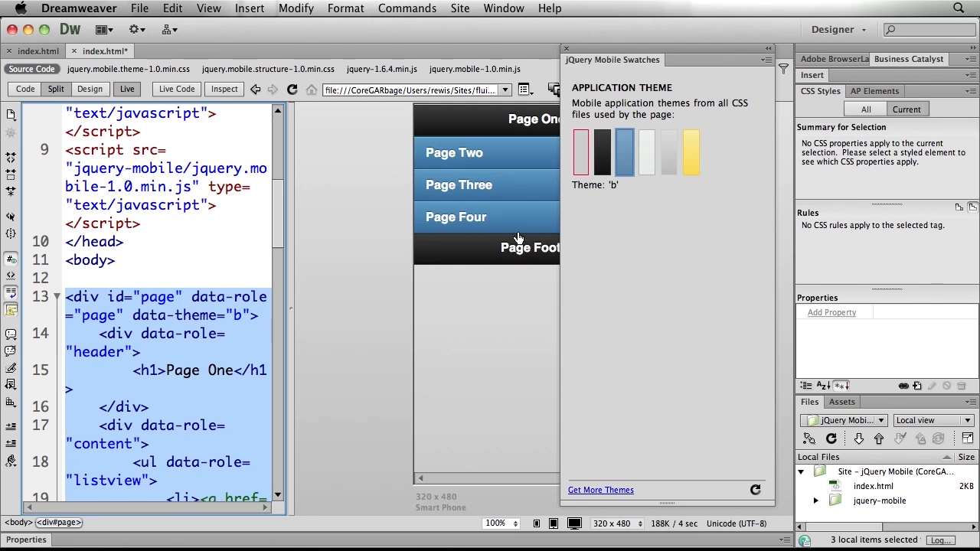
Select the page footer and give it the light theme d
left_click(520, 123)
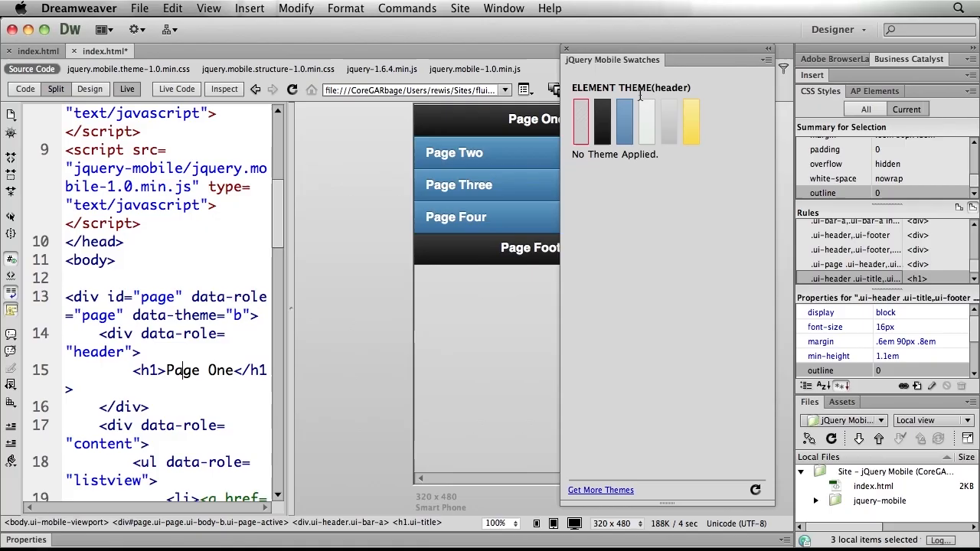
left_click(503, 252)
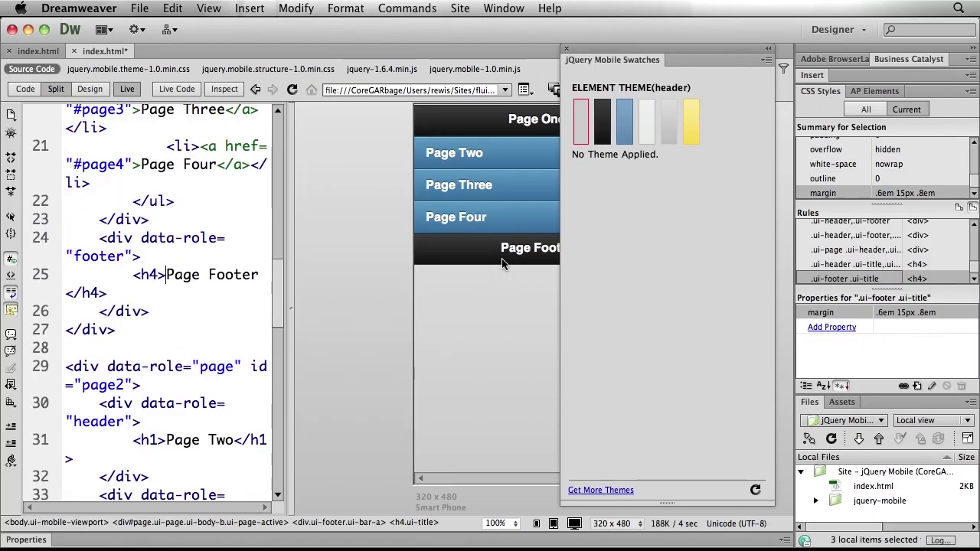
left_click(669, 121)
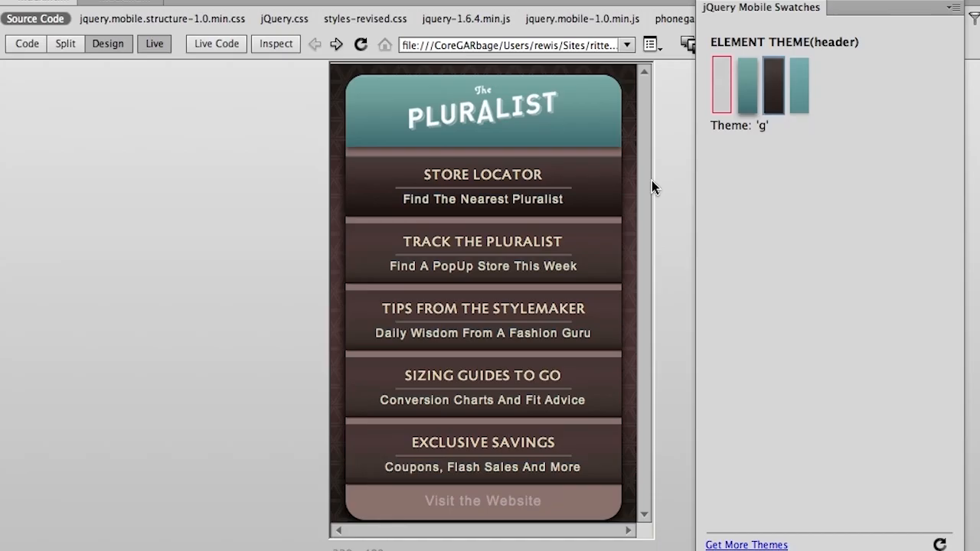
Navigate to the Atlanta, GA store detail page and inspect its Call button
left_click(591, 198)
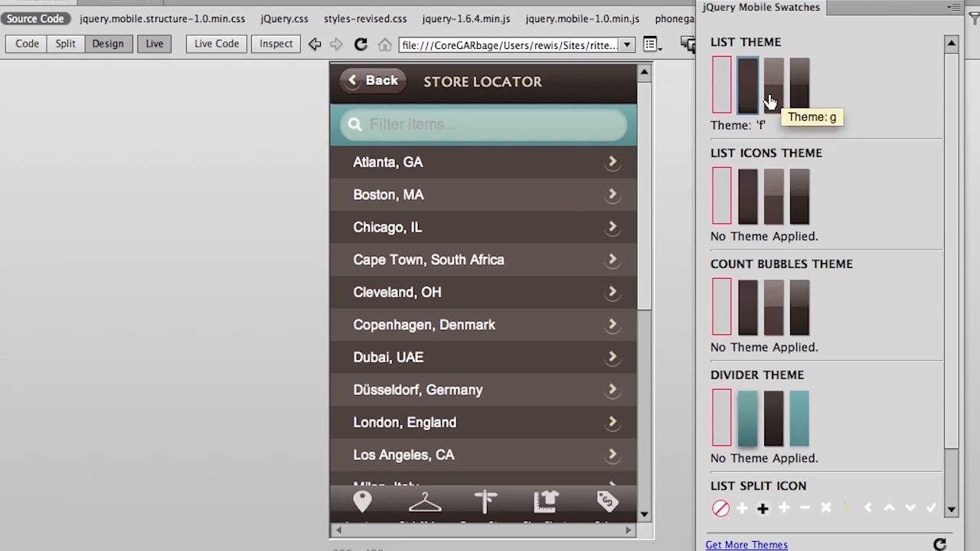
left_click(555, 163)
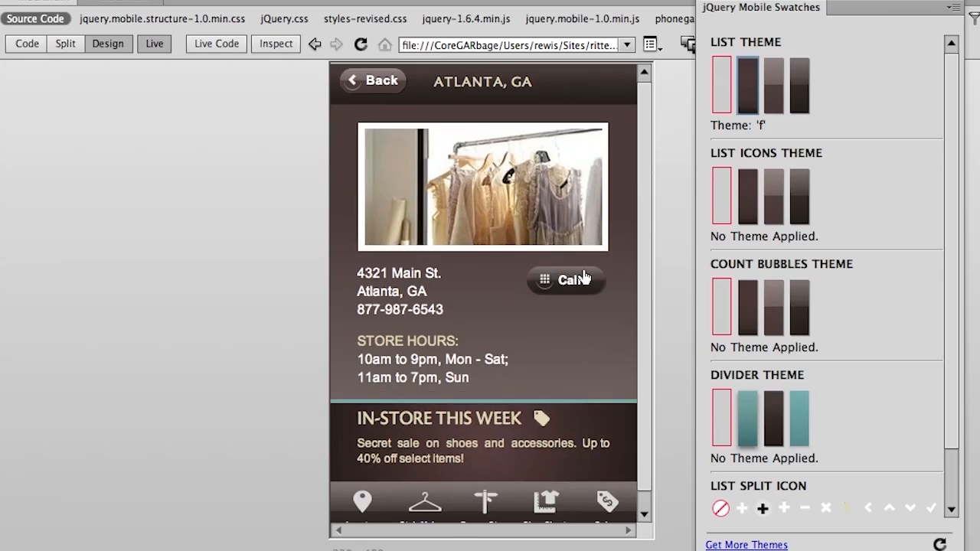
right_click(585, 277)
left_click(628, 393)
Try the info icon on the Call button, then settle on the grid icon
left_click(587, 314)
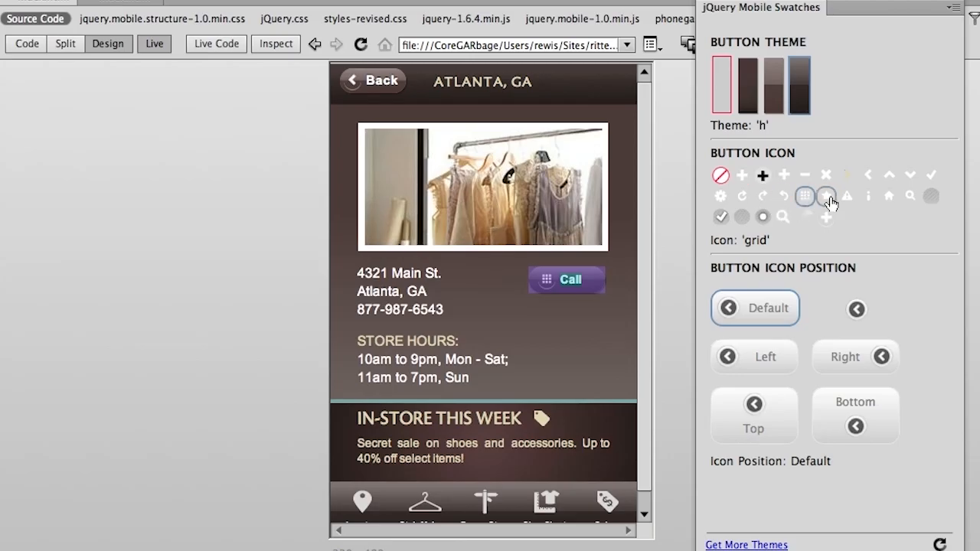
left_click(867, 199)
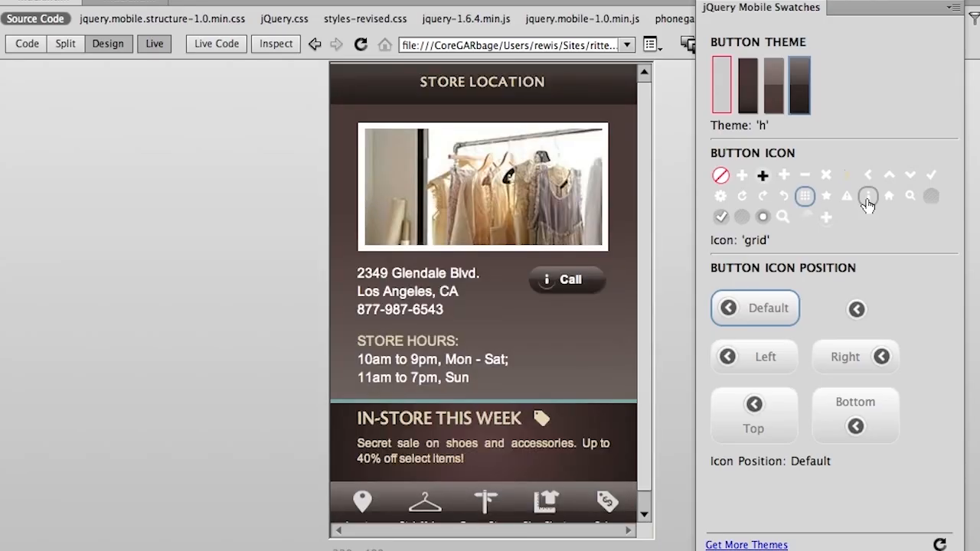
left_click(808, 199)
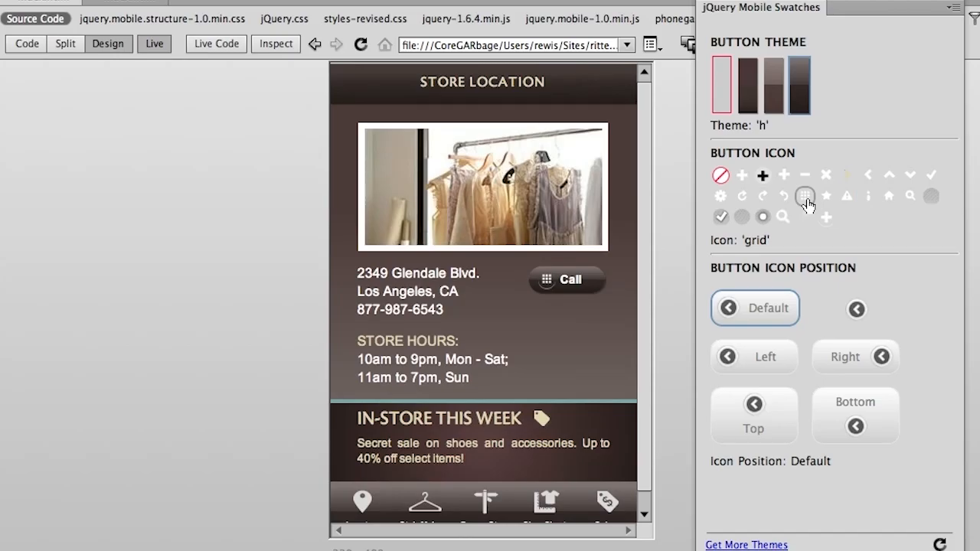
Place the Call button's icon on top, then finally left of its text
left_click(760, 411)
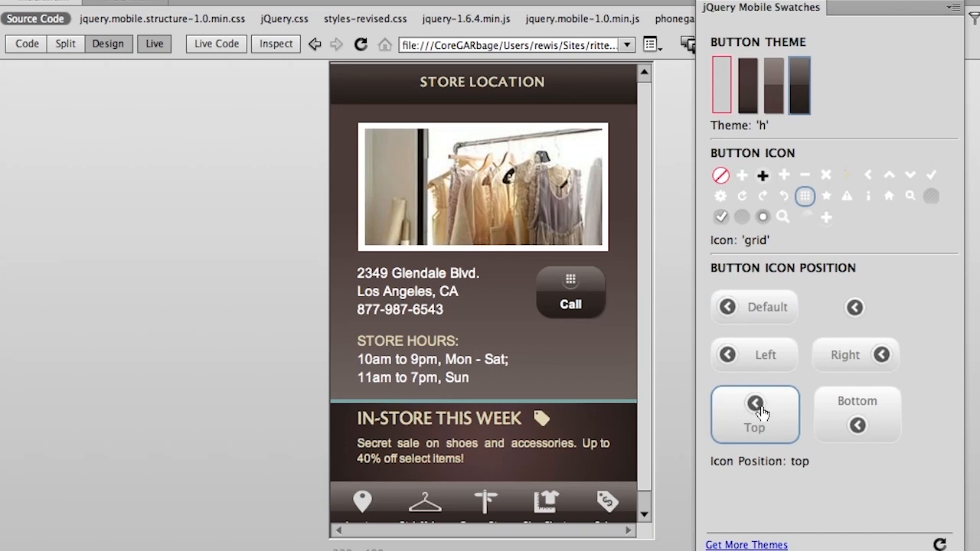
left_click(763, 356)
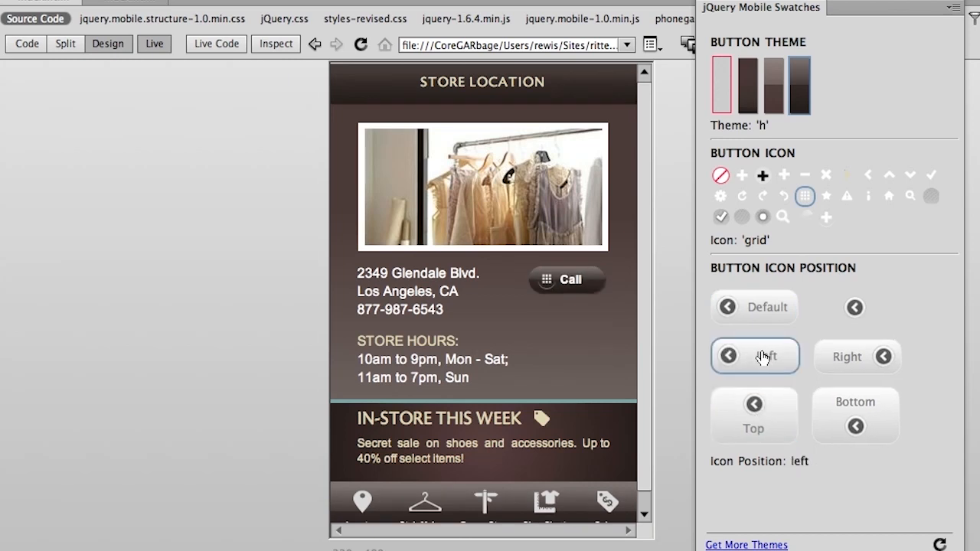